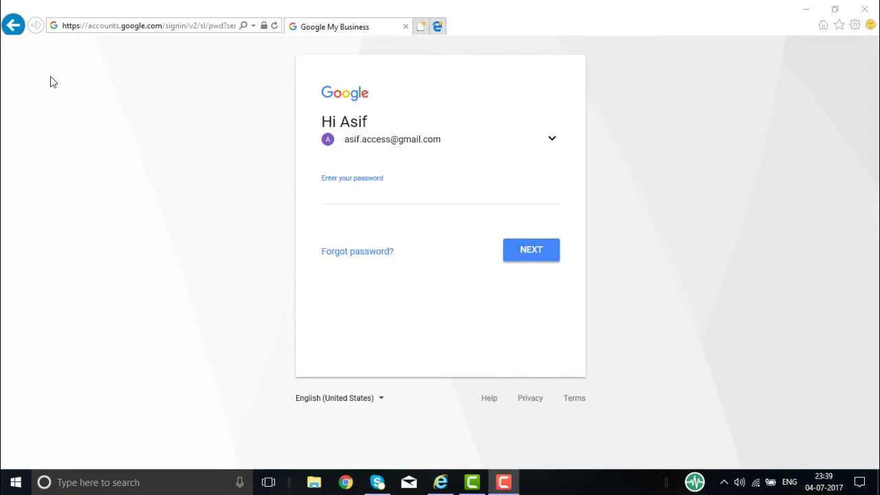
Load plus.google.com/pages/create and sign in with the account password.
left_click(94, 26)
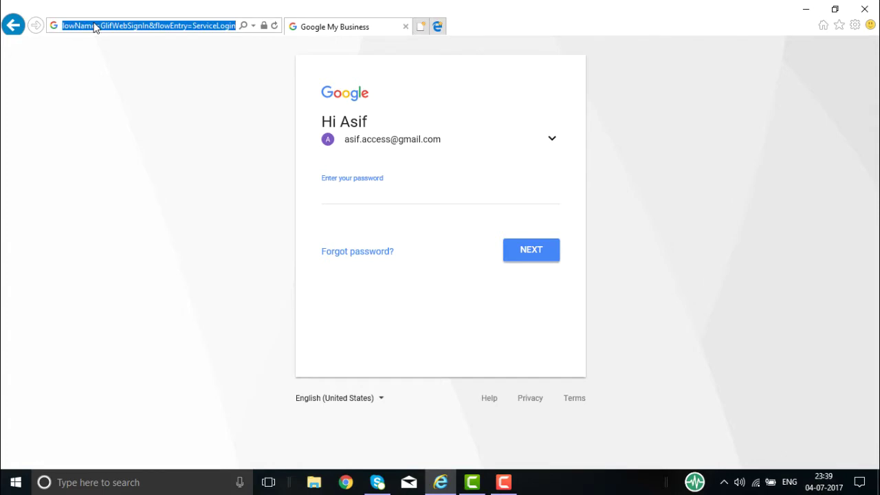
type("plus.google.com/")
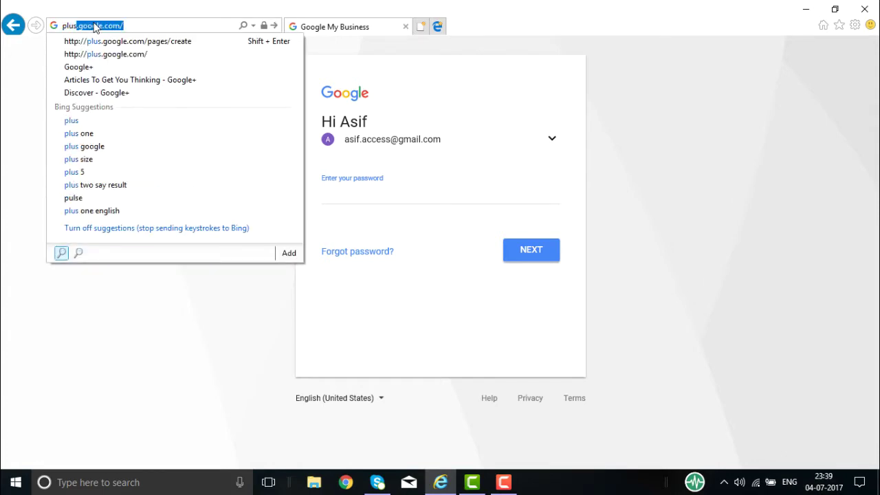
left_click(95, 26)
type("pages")
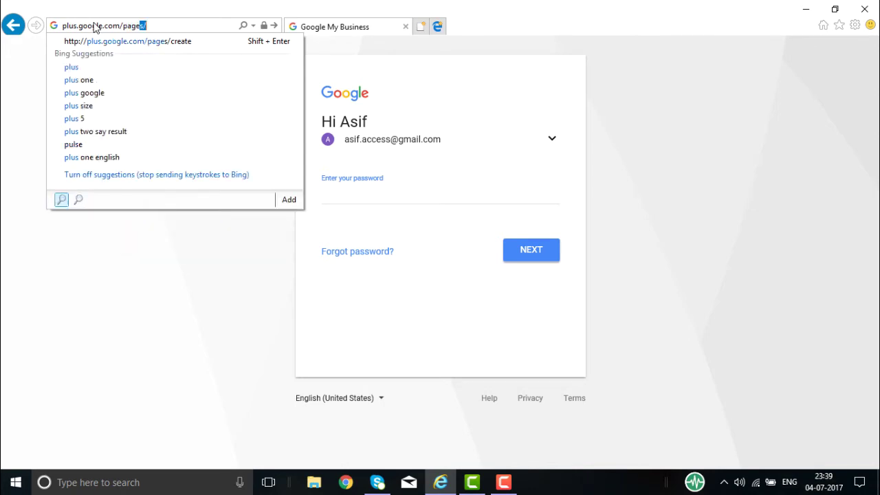
type("/create")
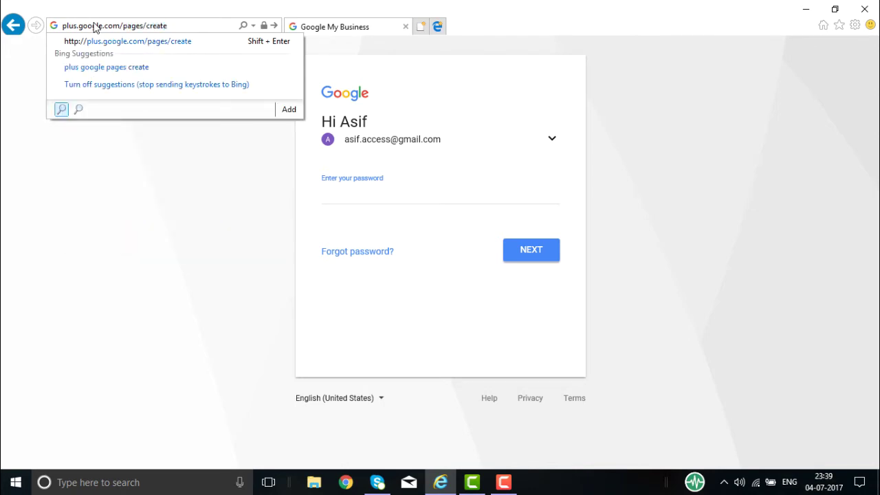
key("Return")
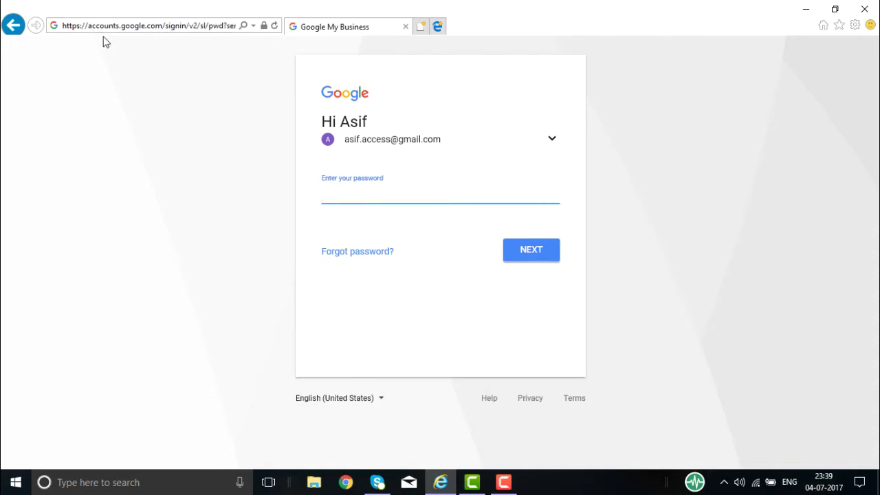
type("••••••••••••••••")
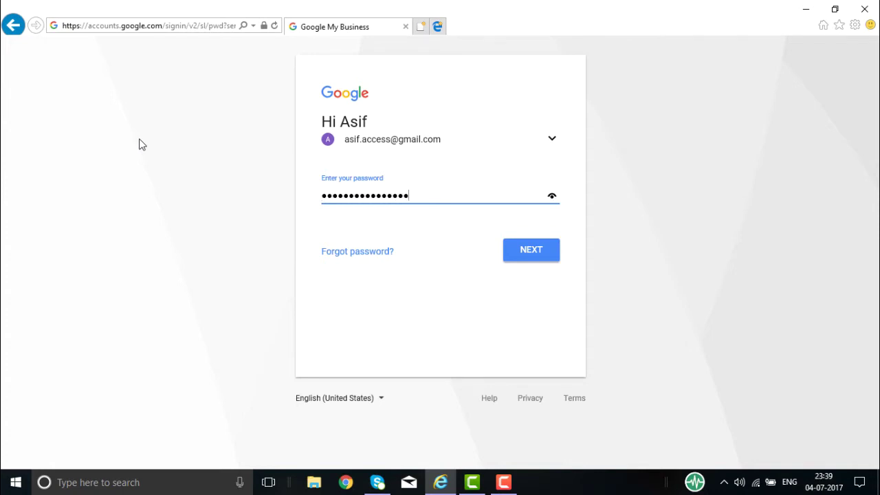
left_click(524, 255)
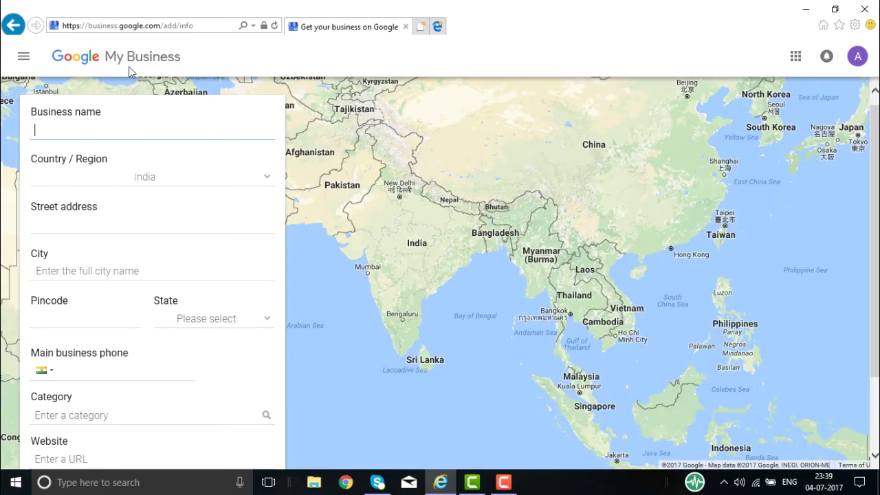
Enter 'Stars Digital Consulting' as the business name, ignoring the suggestion list.
left_click(84, 121)
mouse_move(141, 366)
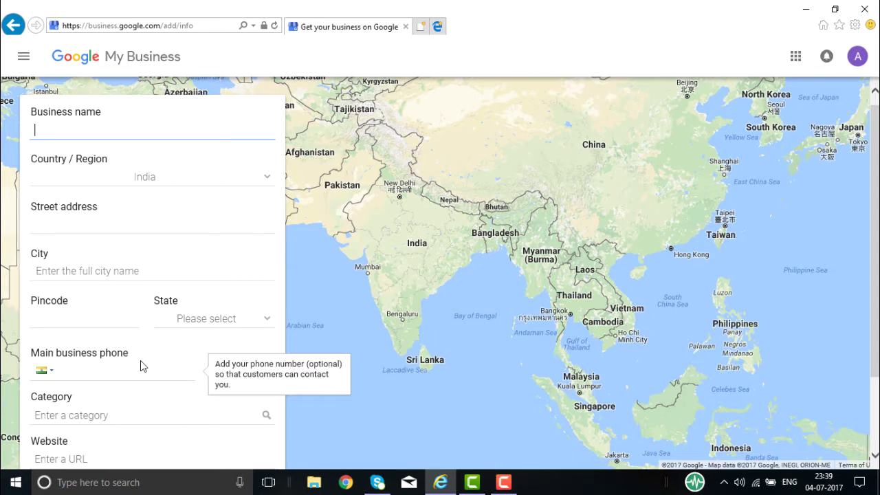
scroll(140, 365, "down", 1)
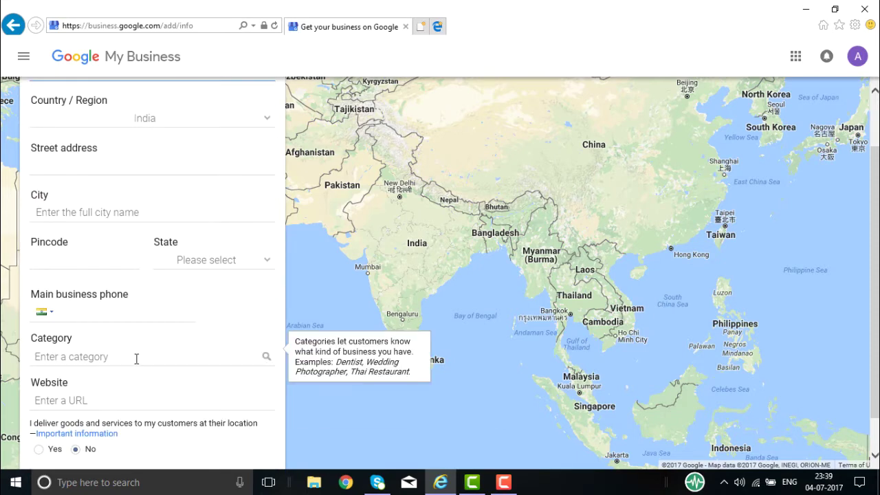
mouse_move(131, 388)
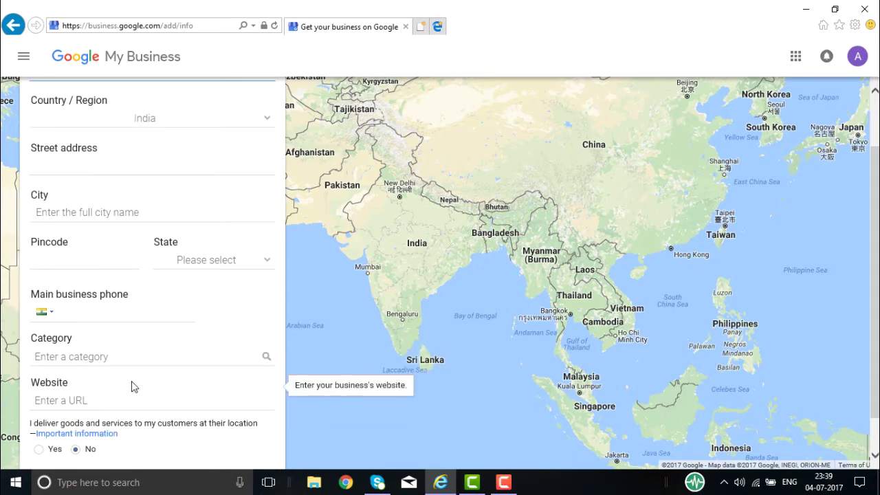
scroll(133, 386, "down", 1)
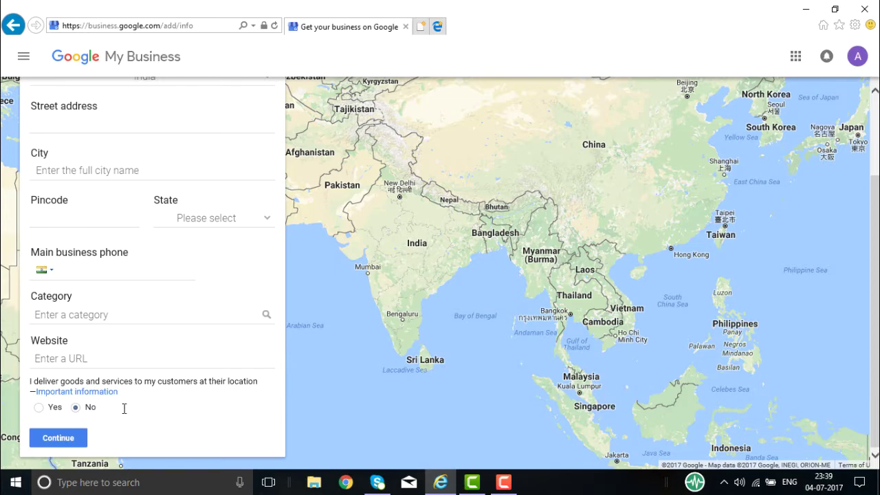
scroll(143, 364, "up", 2)
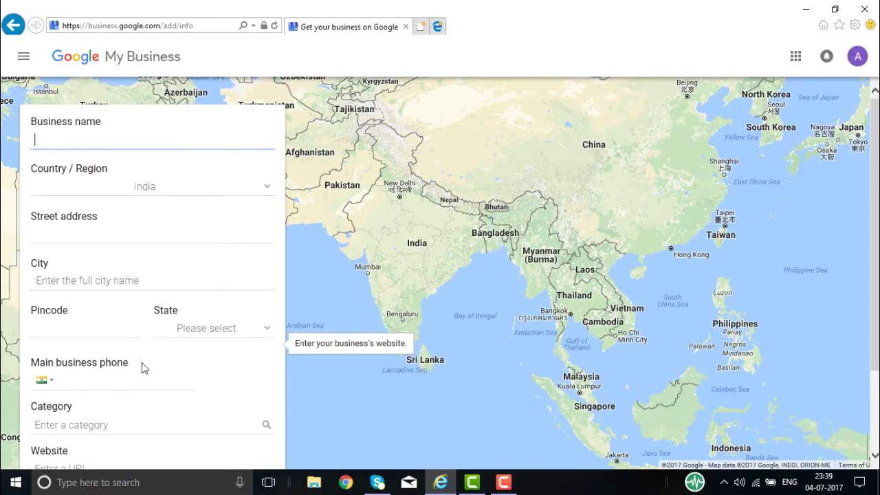
mouse_move(111, 134)
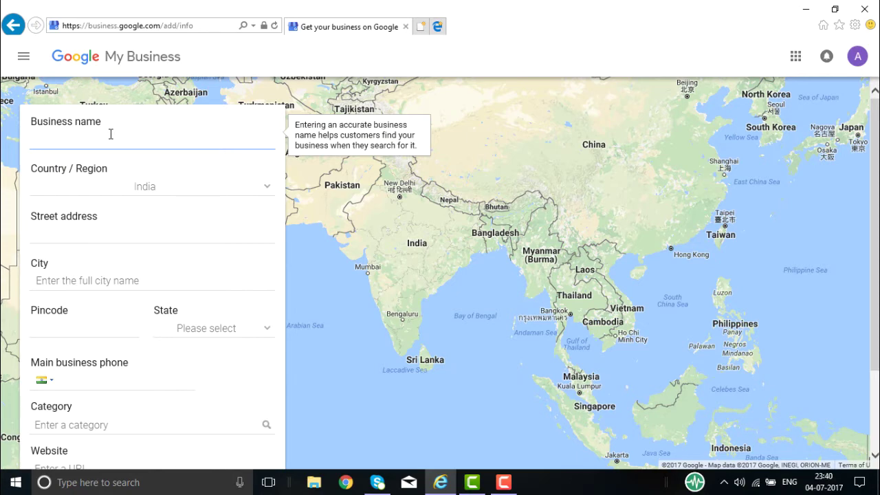
type("t")
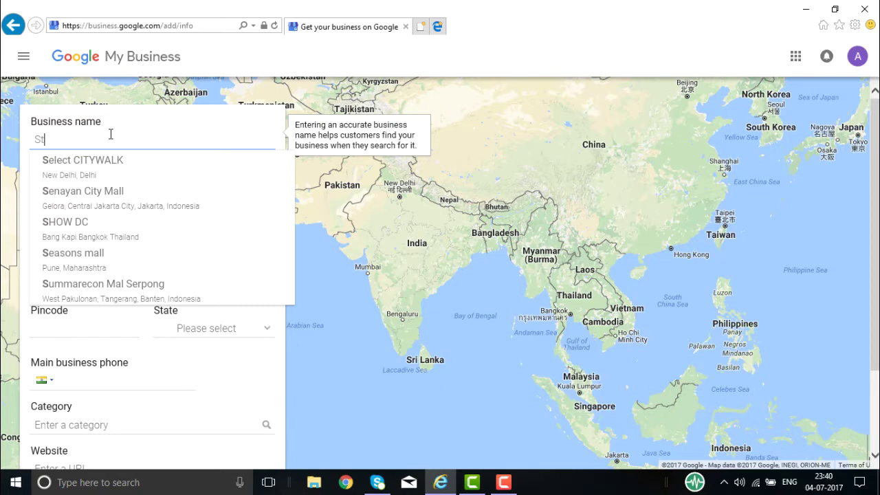
type("ars Con")
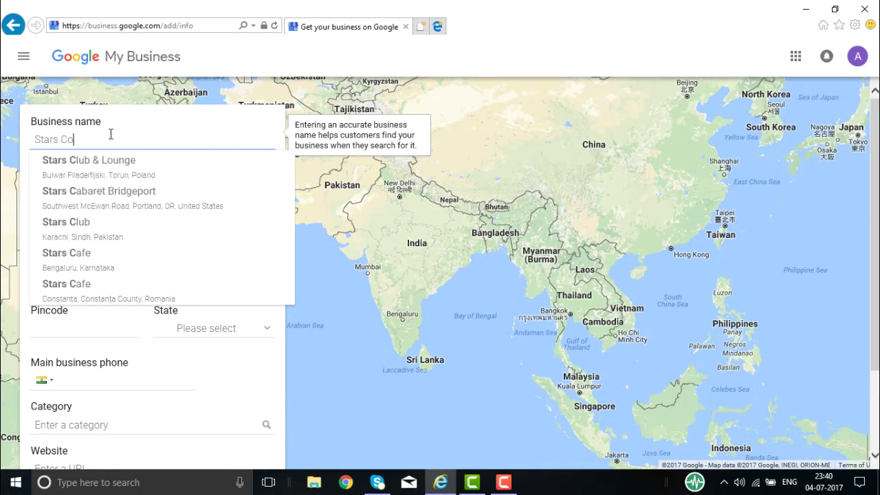
key("BackSpace")
key("BackSpace")
key("BackSpace")
type("Digital Consulting")
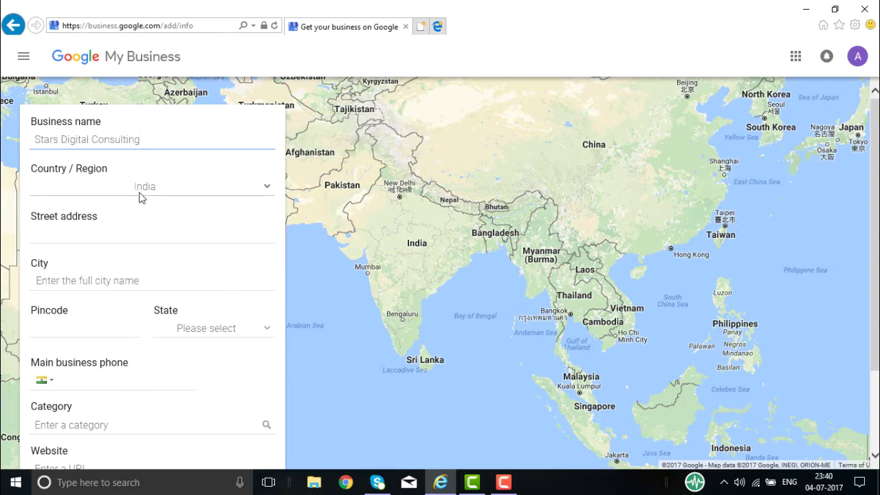
left_click(107, 232)
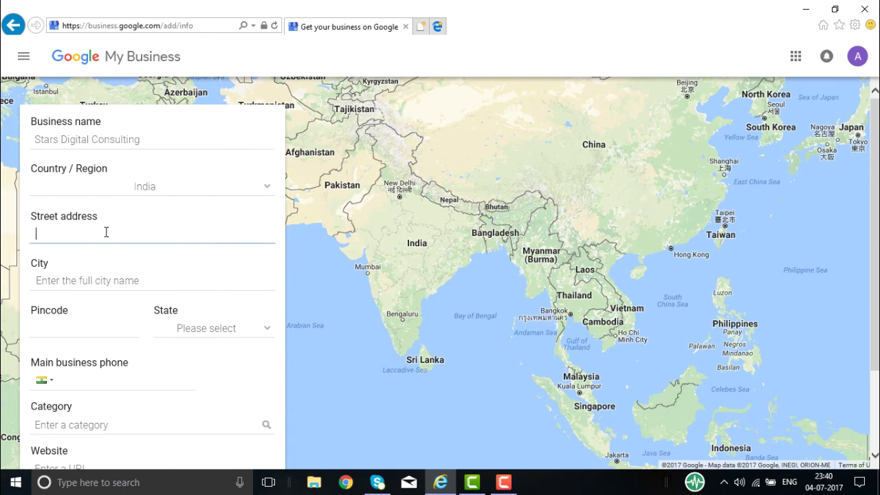
Enter the street address Madhapur, Hitech City, and the city Hyderabad.
type("Madha")
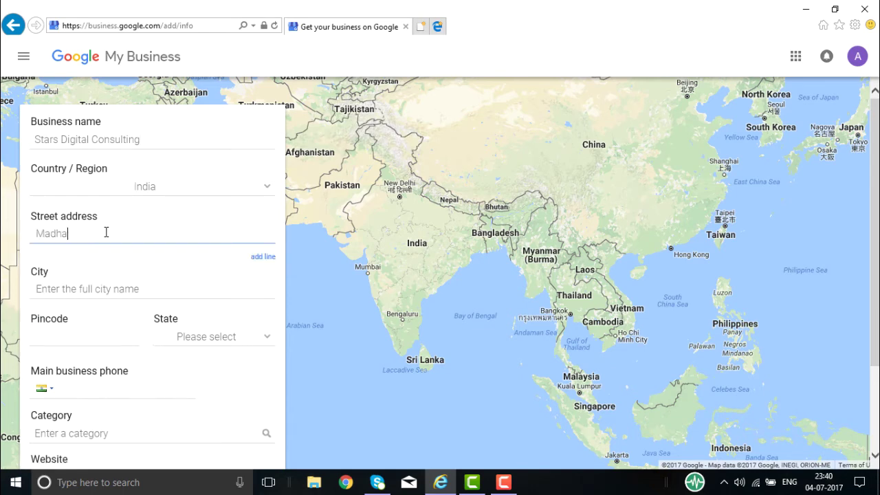
type("pur")
left_click(262, 257)
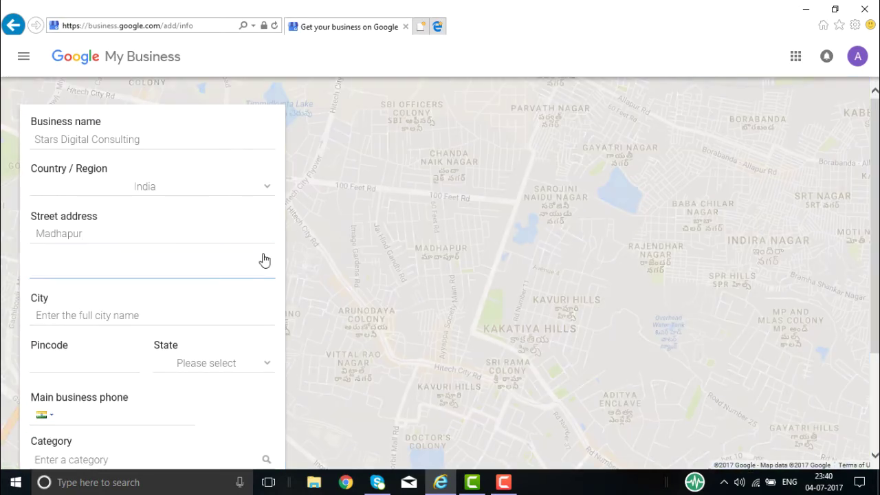
type("Hitec")
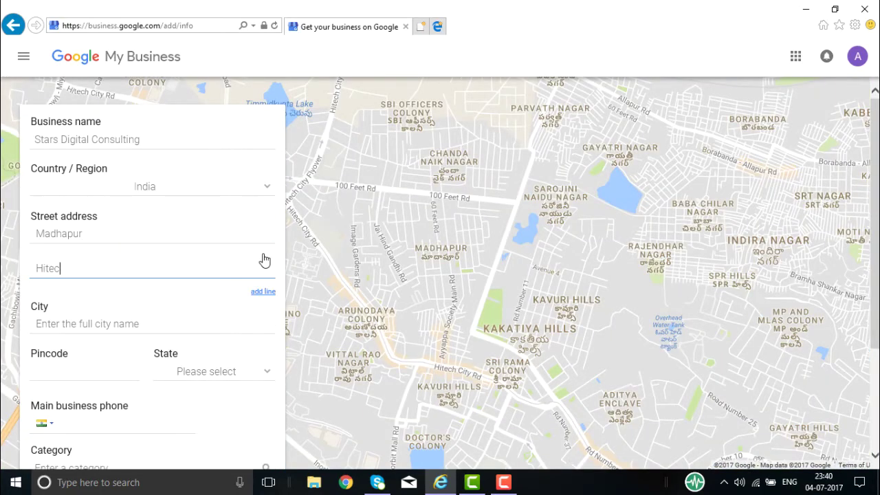
type("h City")
left_click(86, 322)
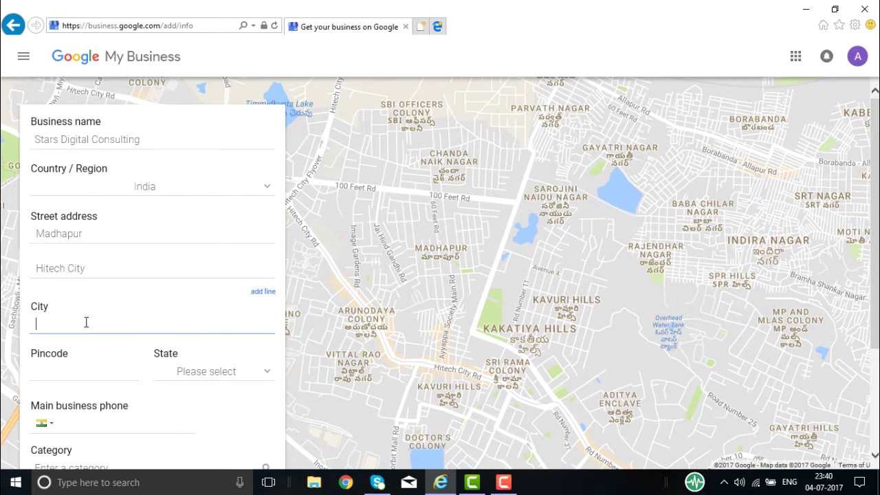
type("Hyd")
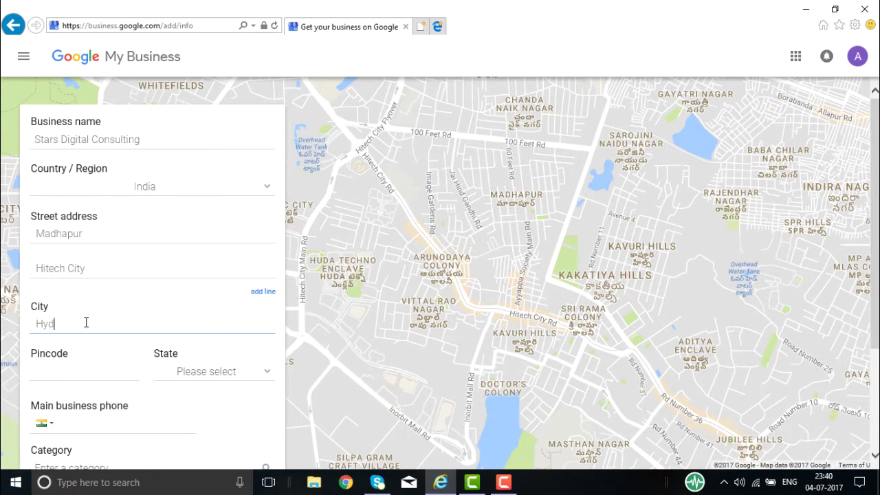
type("erabad")
Set the pincode to 500081 and the state to Telangana.
left_click(73, 374)
type("5")
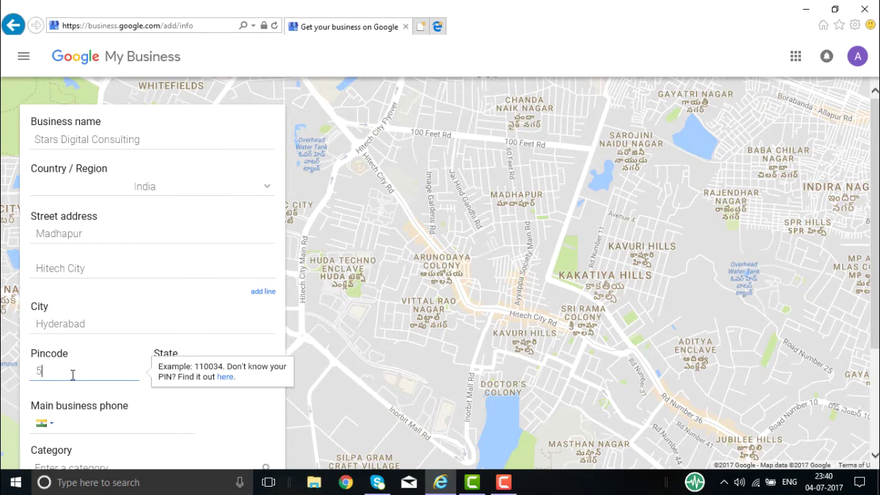
type("00081")
left_click(211, 373)
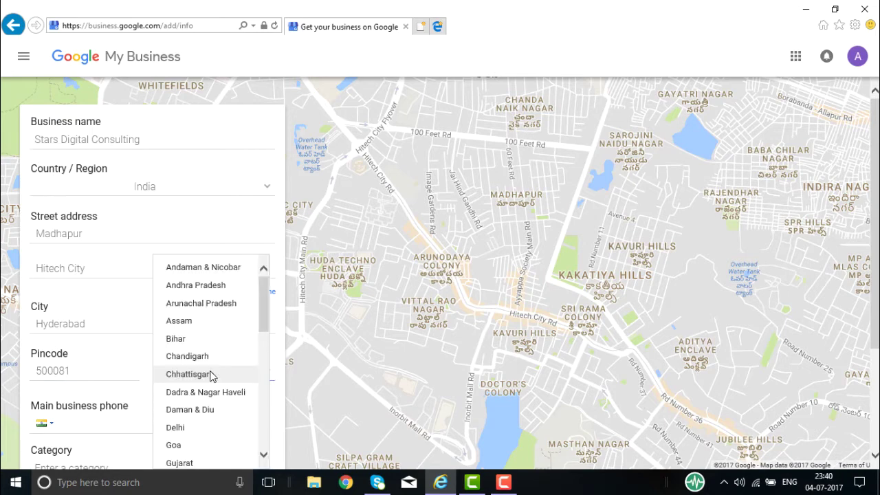
scroll(262, 303, "down", 5)
left_click(194, 390)
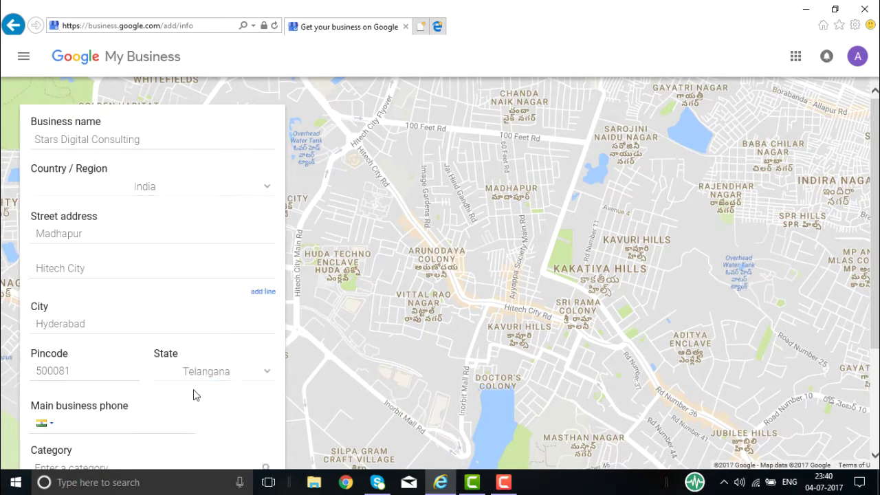
scroll(151, 411, "down", 1)
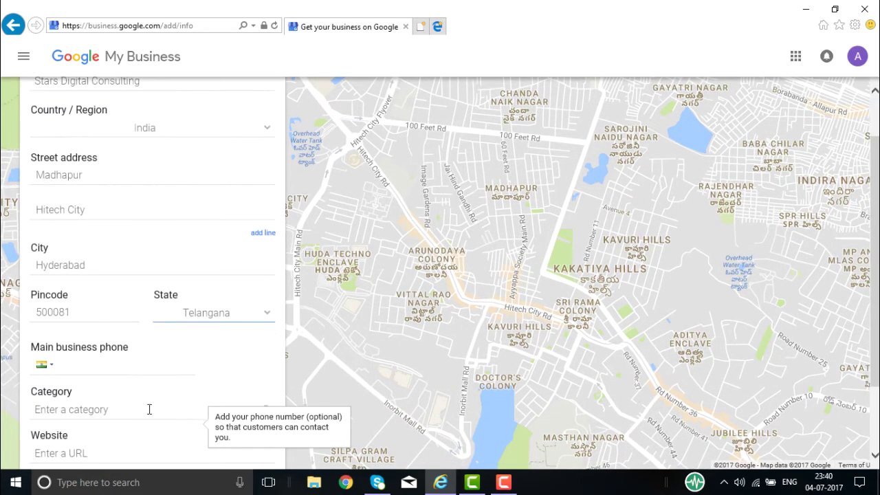
Enter the business phone number and choose the Accounting Software Company category.
left_click(130, 366)
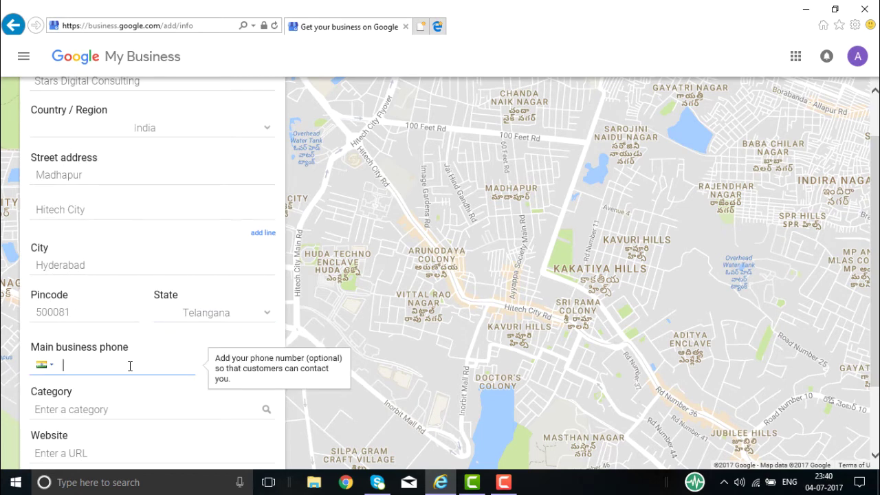
left_click(76, 410)
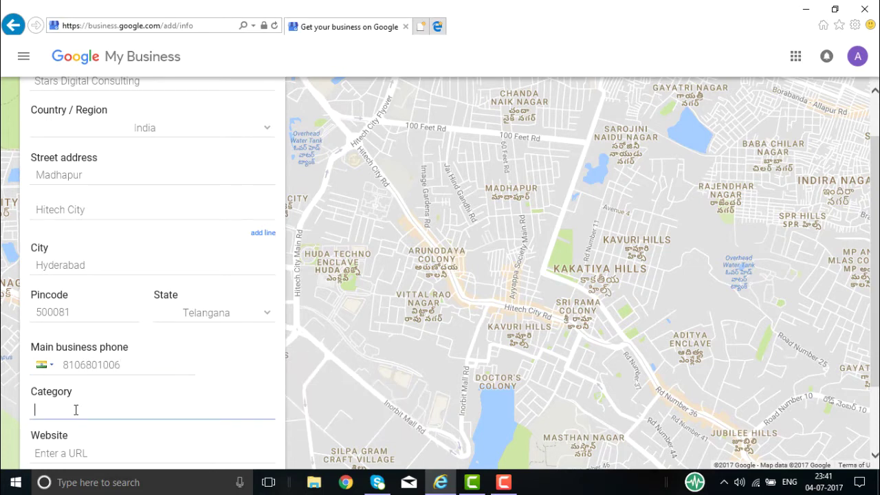
type("Sof")
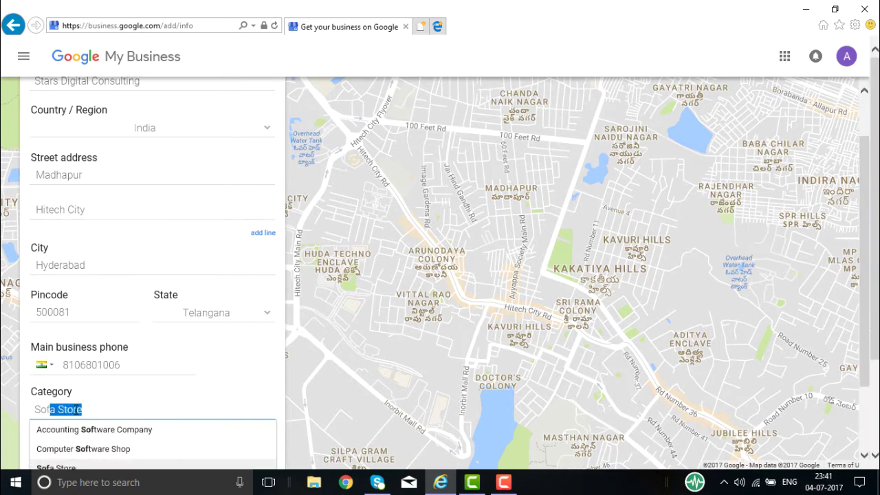
left_click(94, 430)
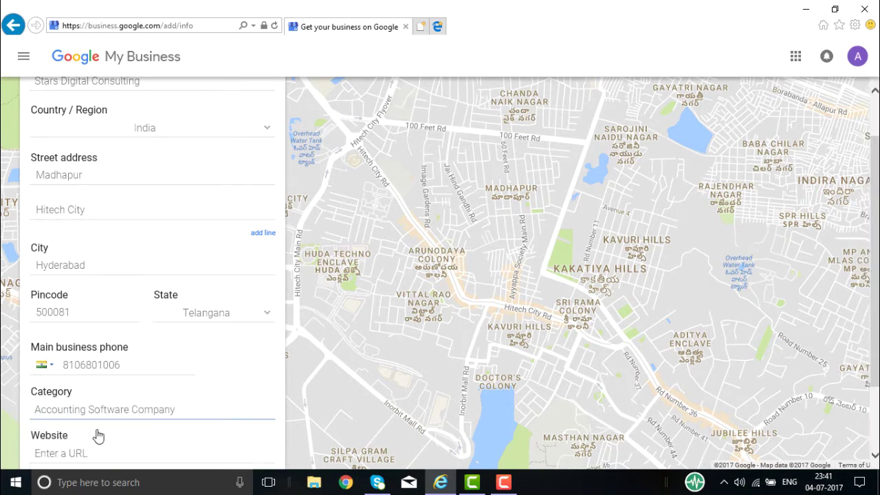
scroll(140, 418, "down", 1)
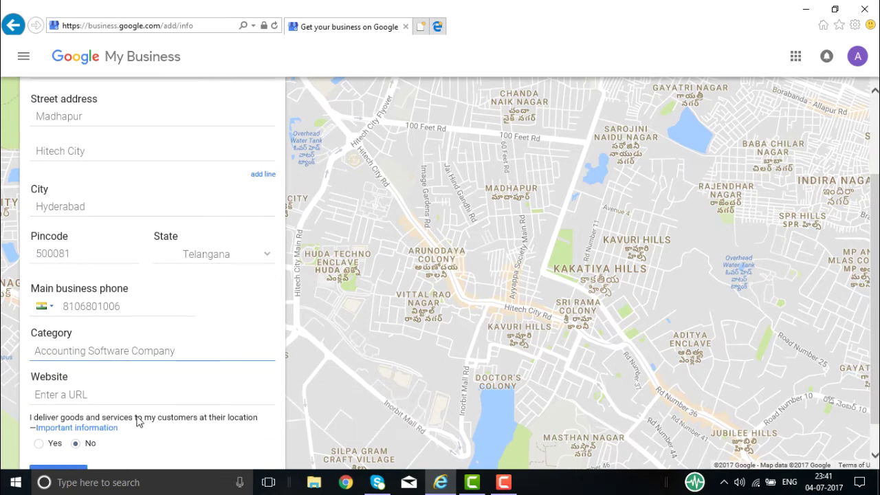
left_click(110, 391)
type("www.")
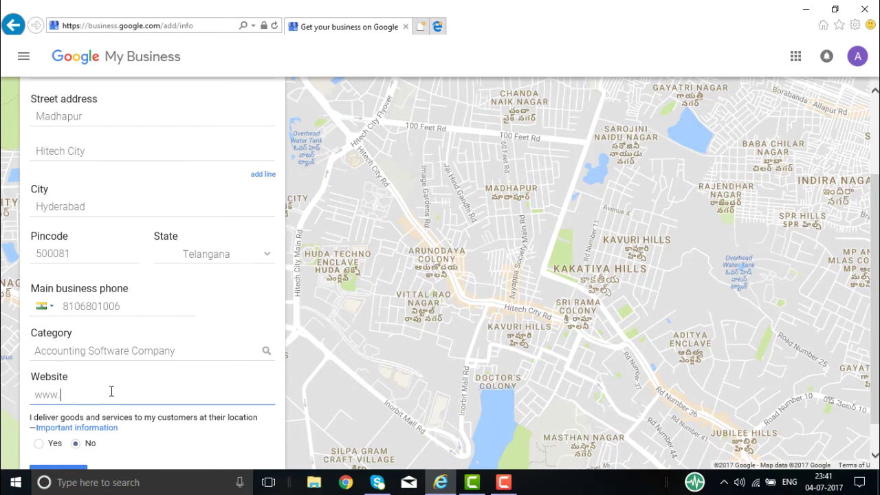
type("starsconsulting.in")
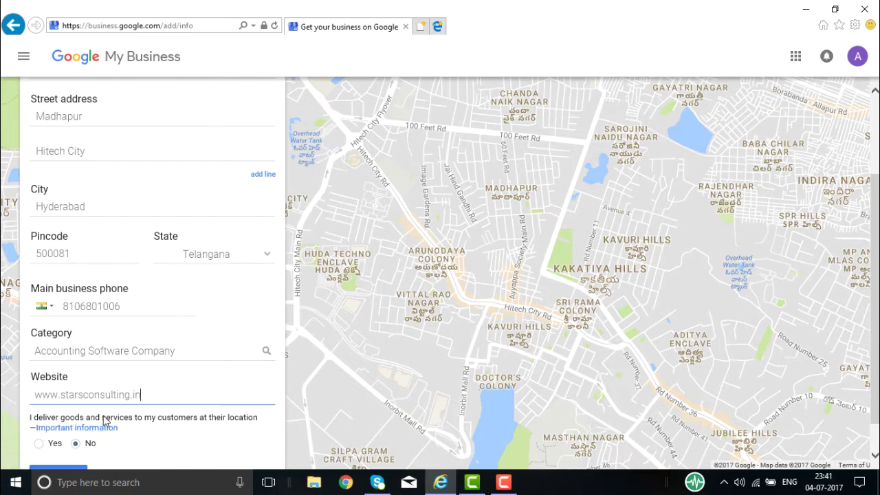
scroll(203, 425, "down", 1)
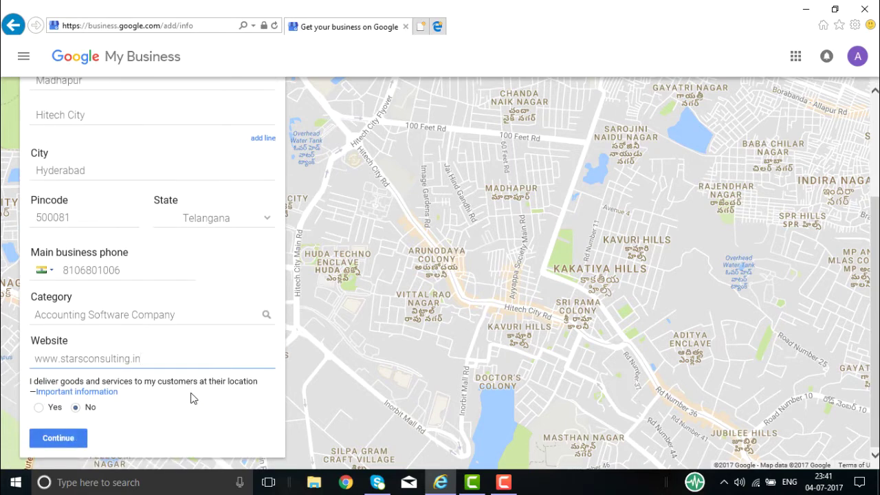
scroll(193, 398, "up", 4)
scroll(192, 393, "down", 4)
scroll(241, 293, "up", 2)
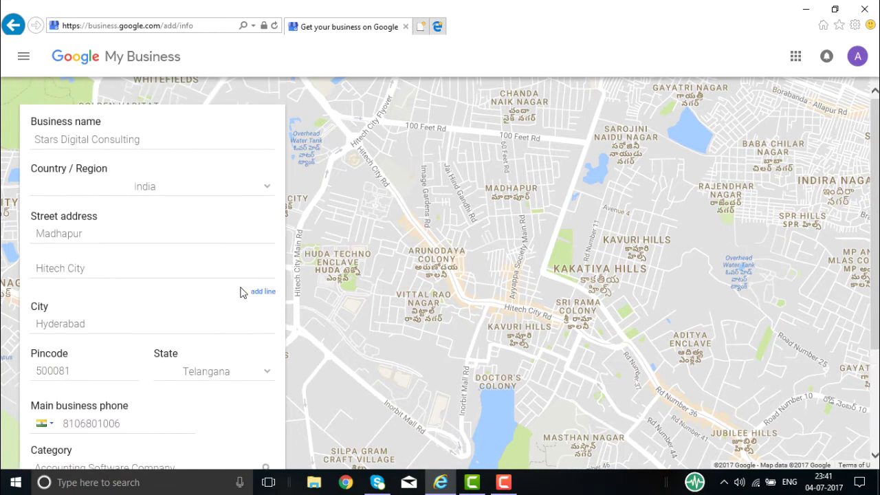
scroll(241, 292, "down", 3)
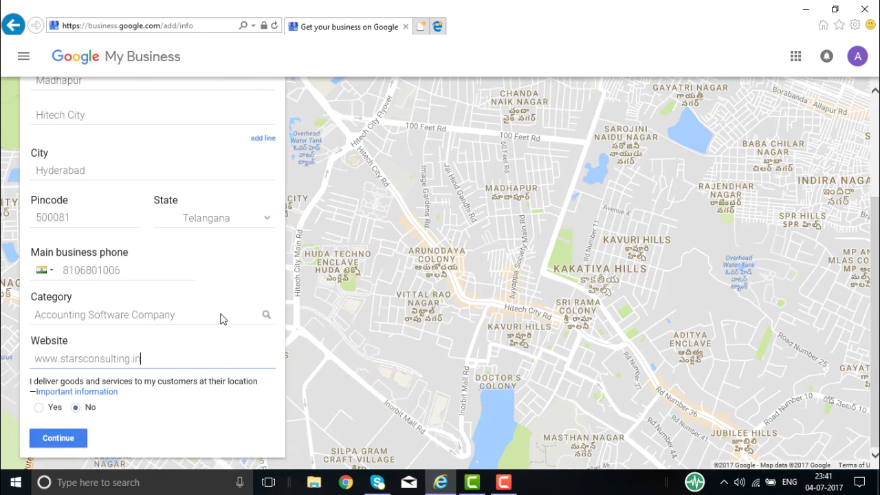
left_click(62, 438)
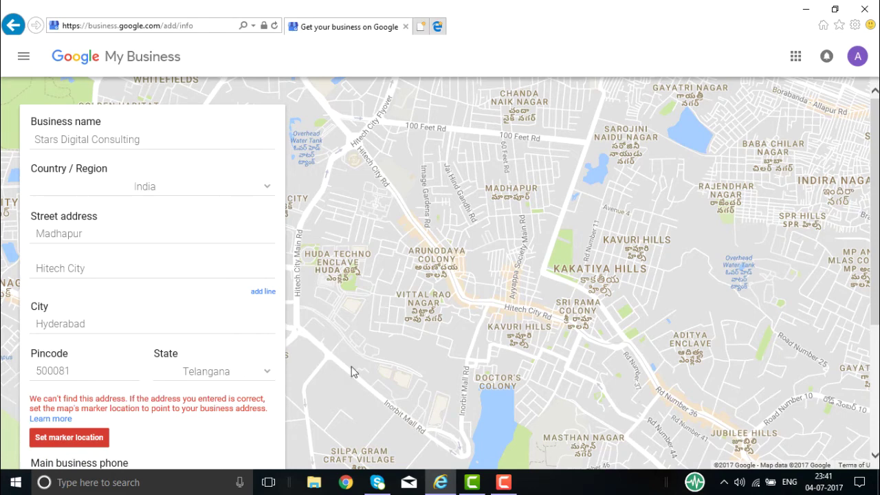
Position the business marker on the map near Arunodaya Colony, Madhapur, and confirm it.
left_click(108, 438)
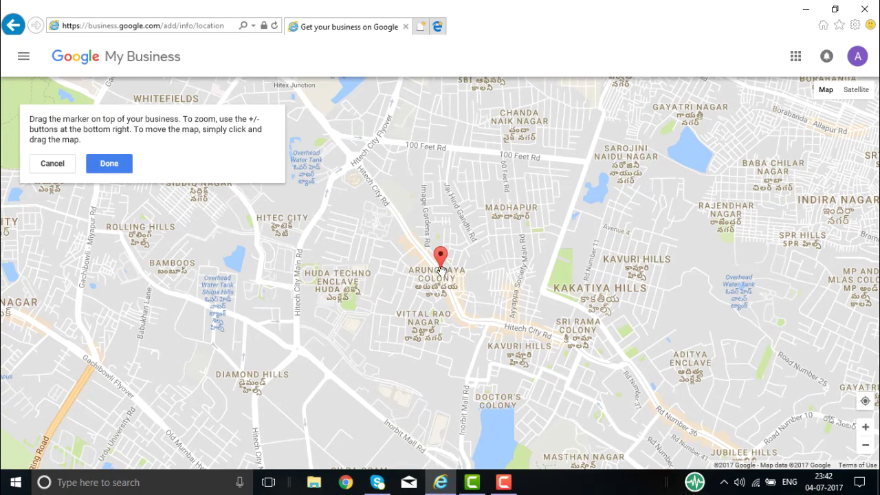
mouse_move(448, 272)
left_mouse_down()
mouse_move(501, 301)
mouse_move(419, 251)
mouse_move(410, 286)
left_mouse_up()
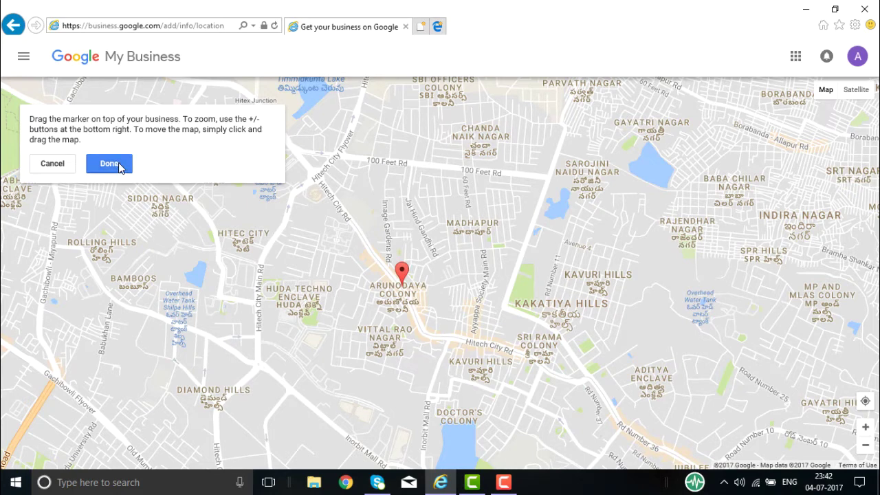
left_click(117, 166)
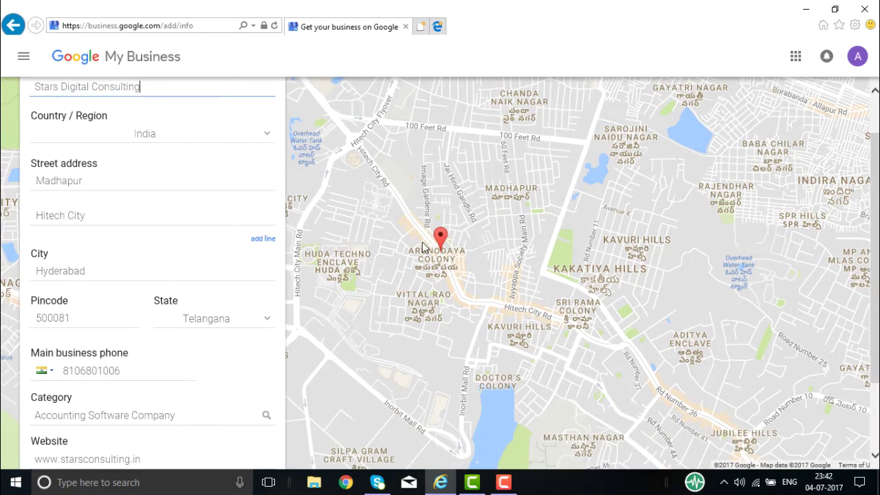
Submit the details and keep the entered information rather than a suggested similar business.
scroll(252, 309, "down", 3)
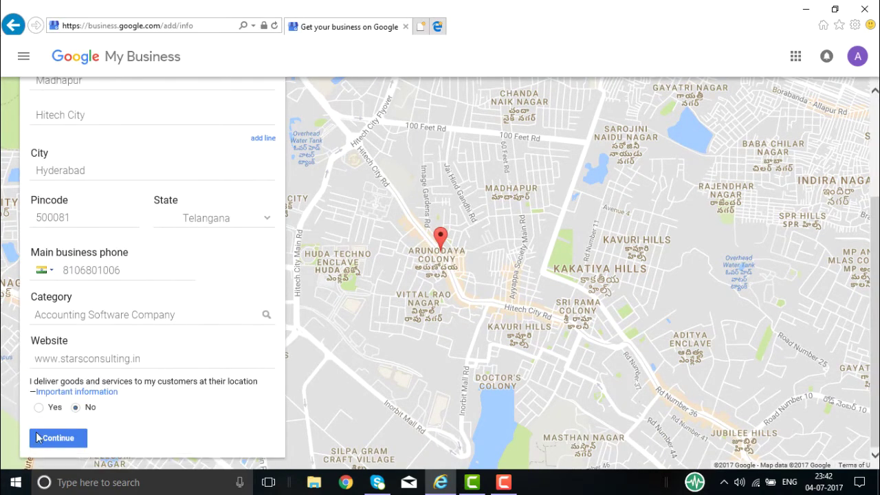
left_click(58, 439)
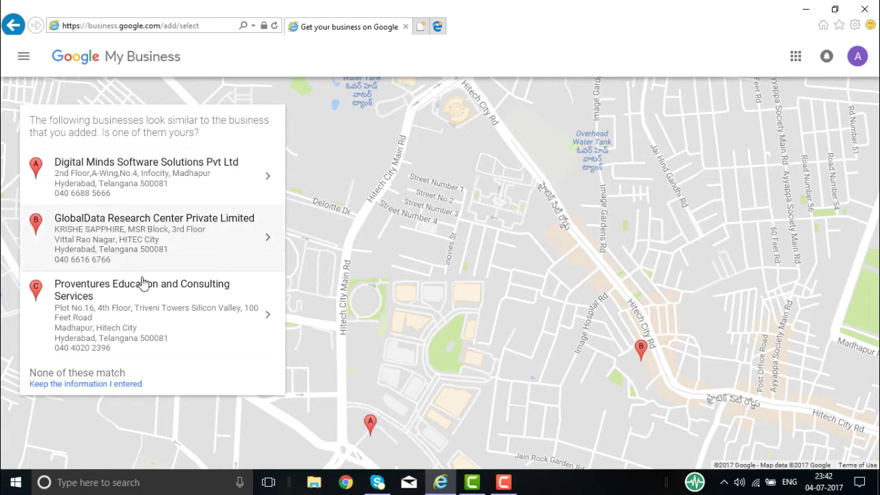
left_click(118, 385)
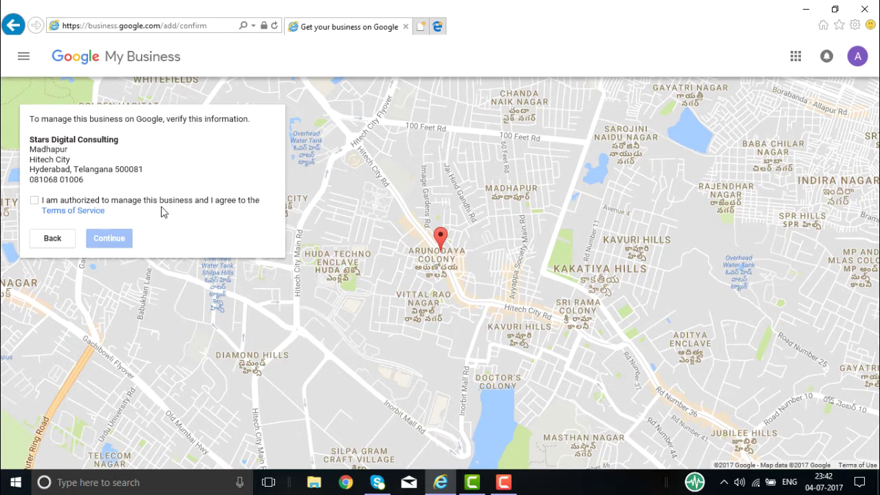
Agree to the terms of service and confirm the business information.
left_click(35, 200)
left_click(111, 238)
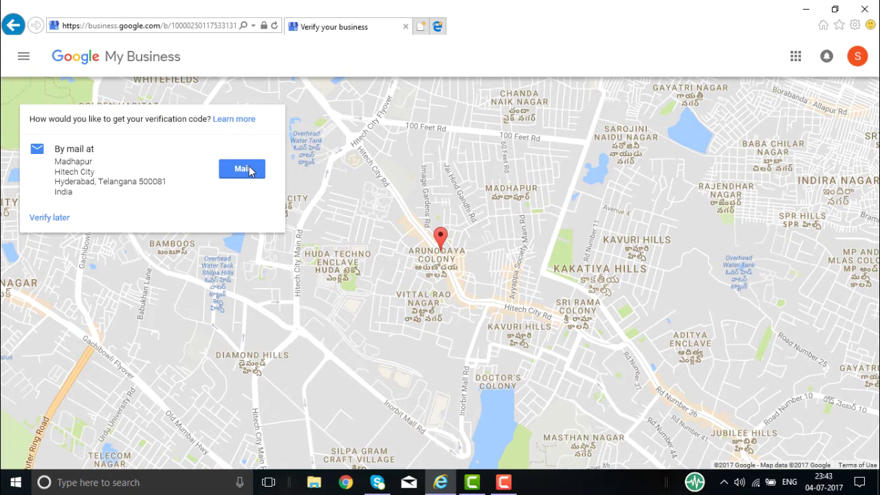
Postpone verification, scroll the dashboard back to the top, and open the listing's details.
left_click(58, 220)
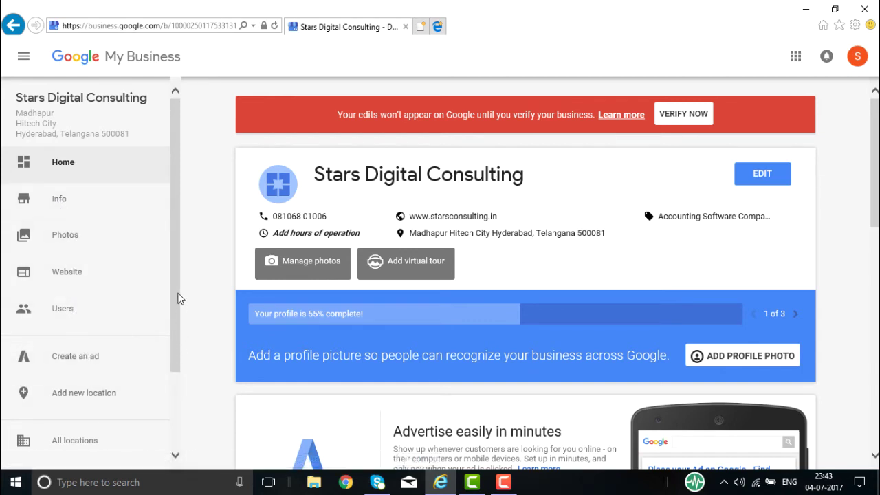
left_click_drag(176, 285, 173, 357)
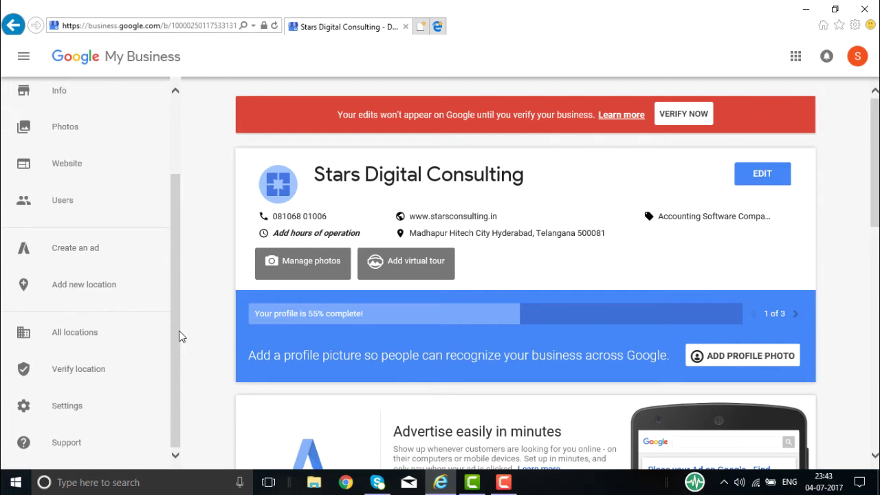
left_click_drag(174, 352, 172, 240)
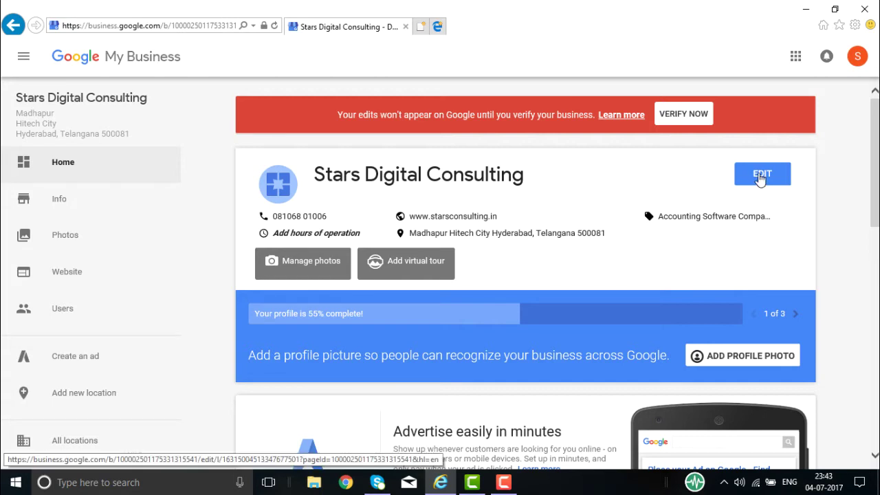
left_click(760, 176)
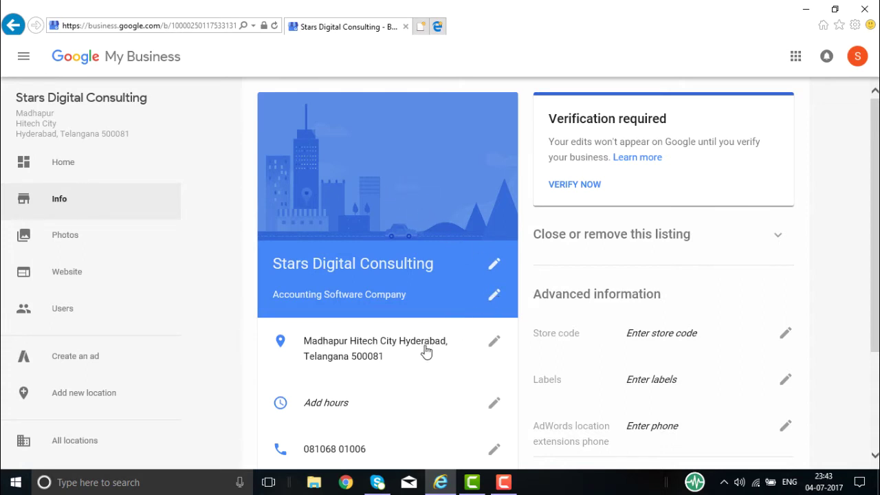
Scroll down the Info page to view the hours, phone and website rows.
scroll(429, 350, "down", 3)
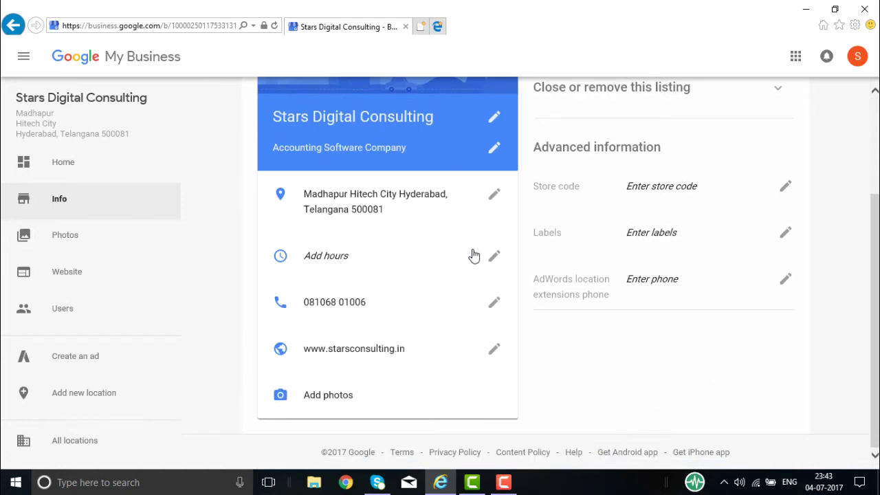
left_click(495, 257)
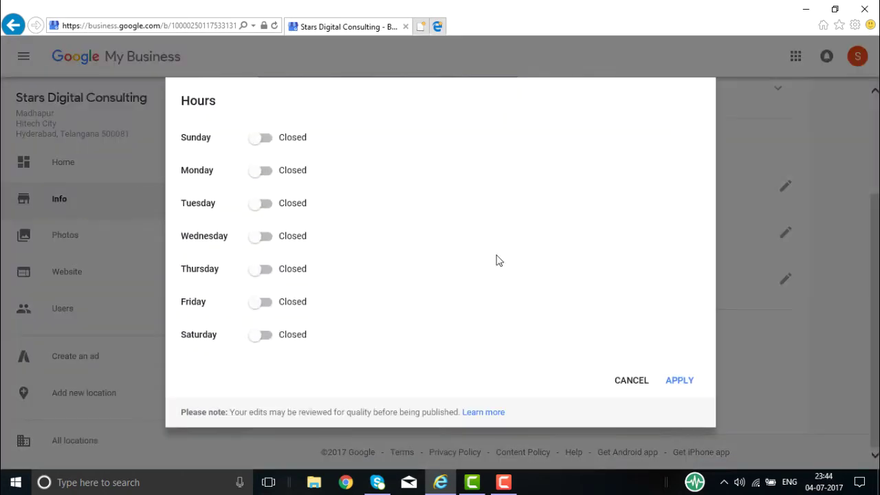
left_click(255, 172)
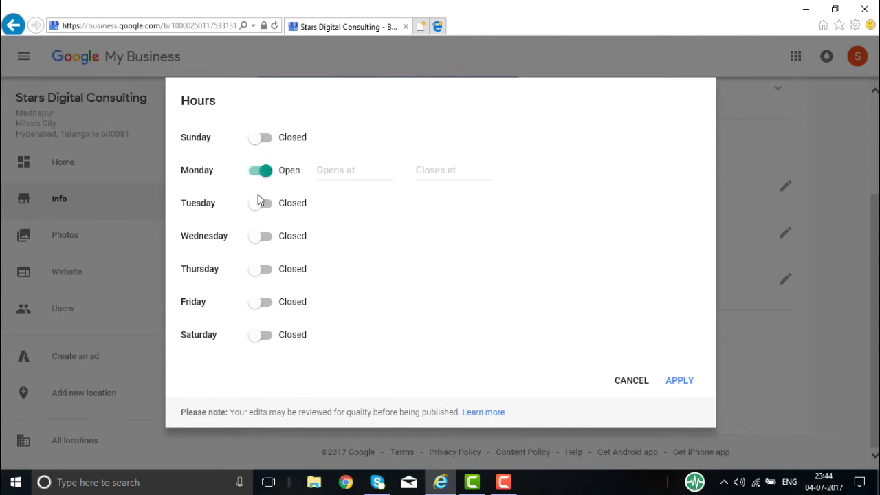
left_click(259, 207)
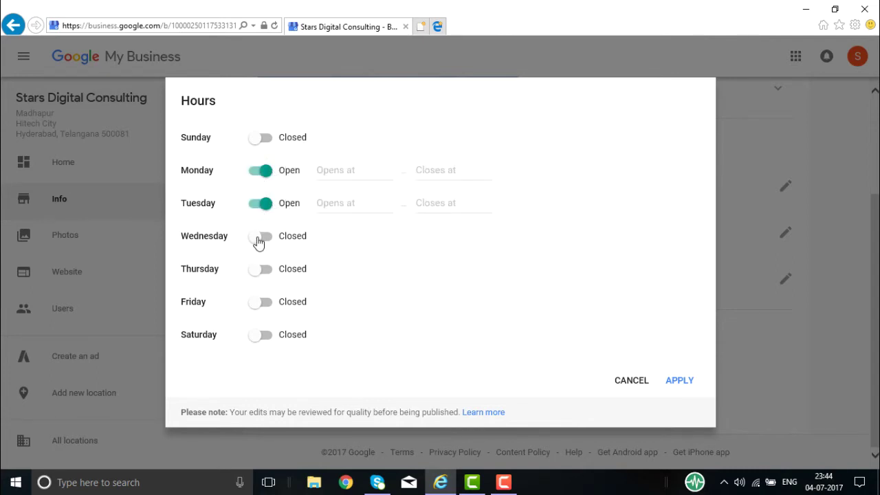
left_click(281, 241)
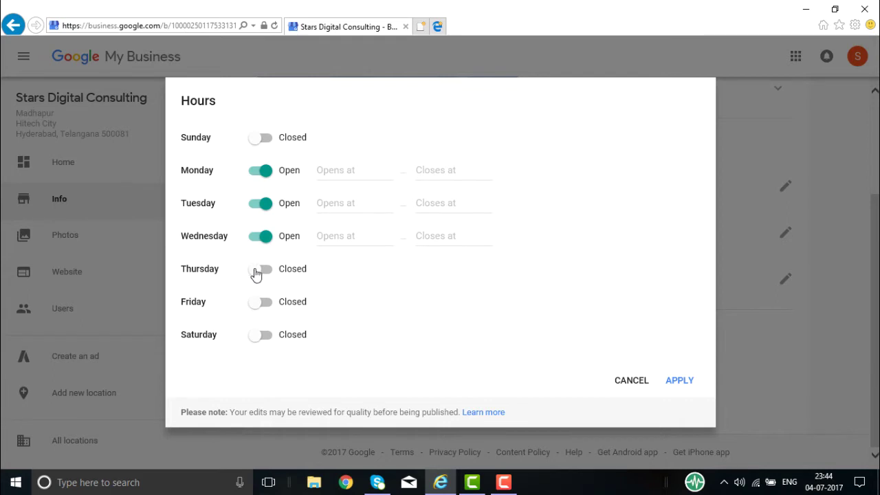
left_click(288, 270)
left_click(260, 303)
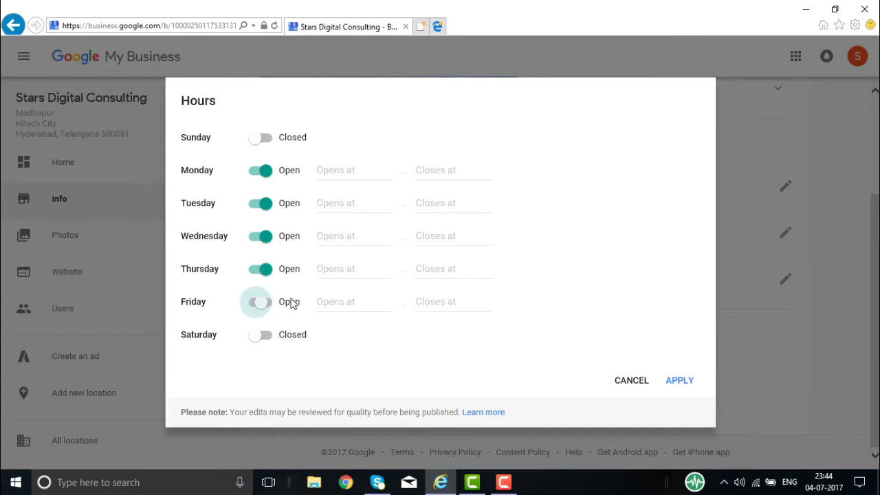
left_click(338, 168)
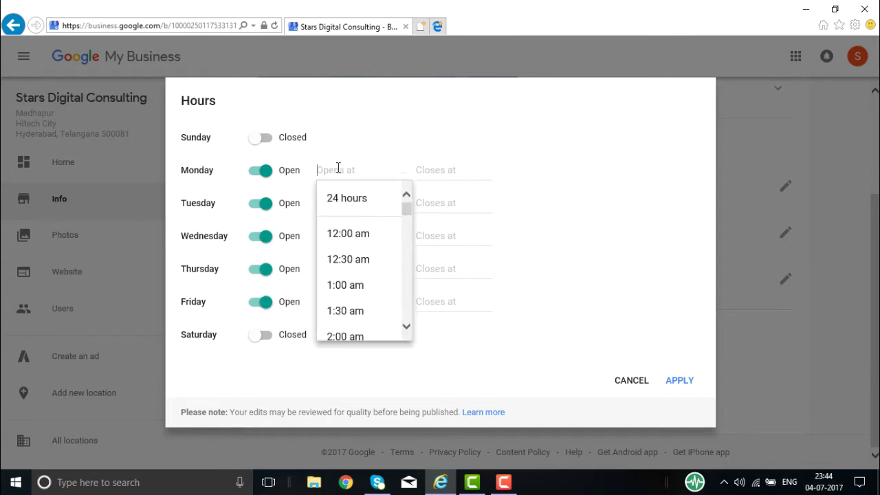
left_click_drag(408, 208, 407, 253)
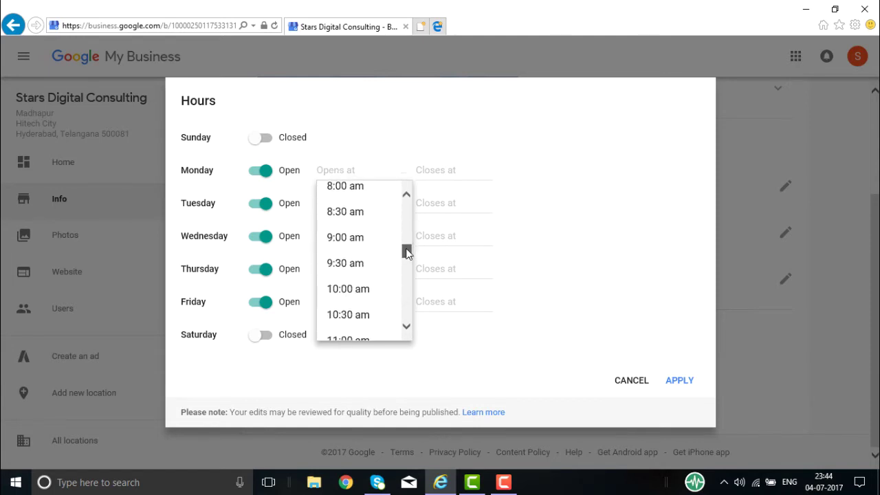
left_click(364, 240)
left_click(448, 175)
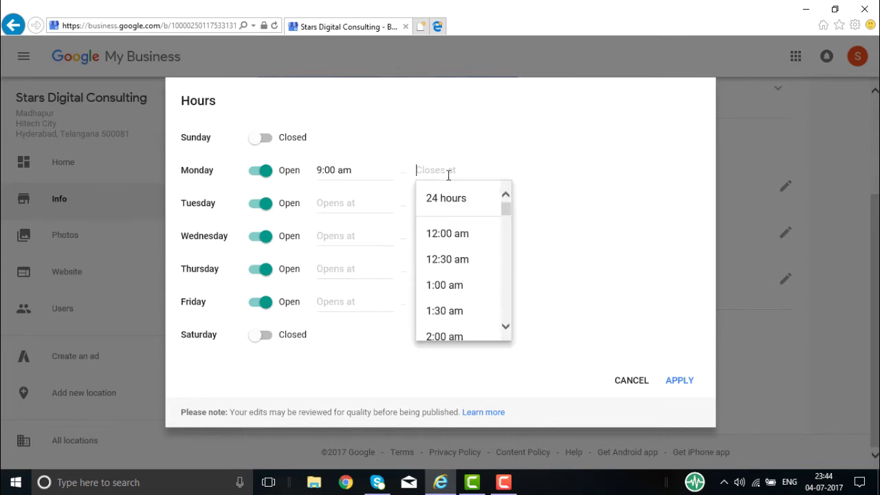
left_click_drag(511, 209, 514, 290)
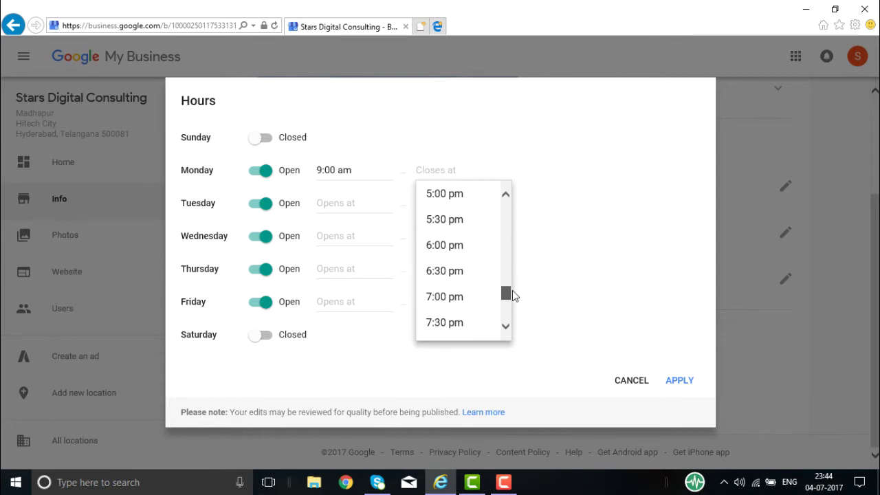
left_click(456, 246)
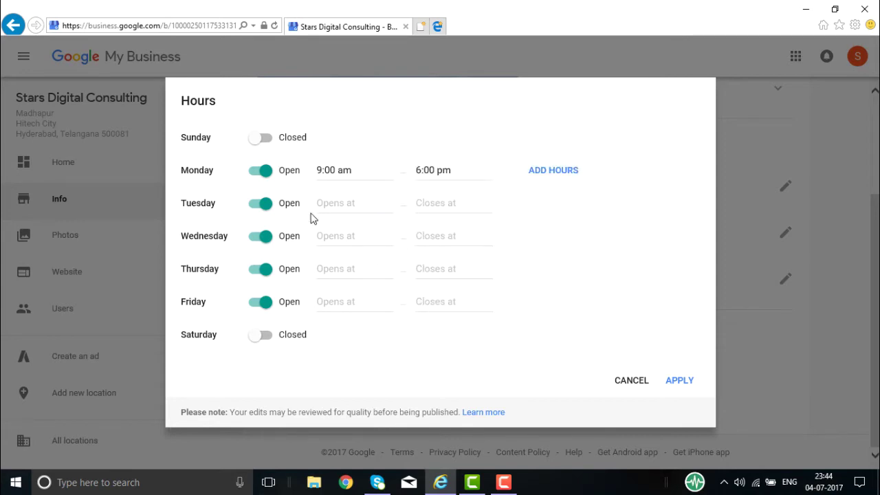
left_click(678, 384)
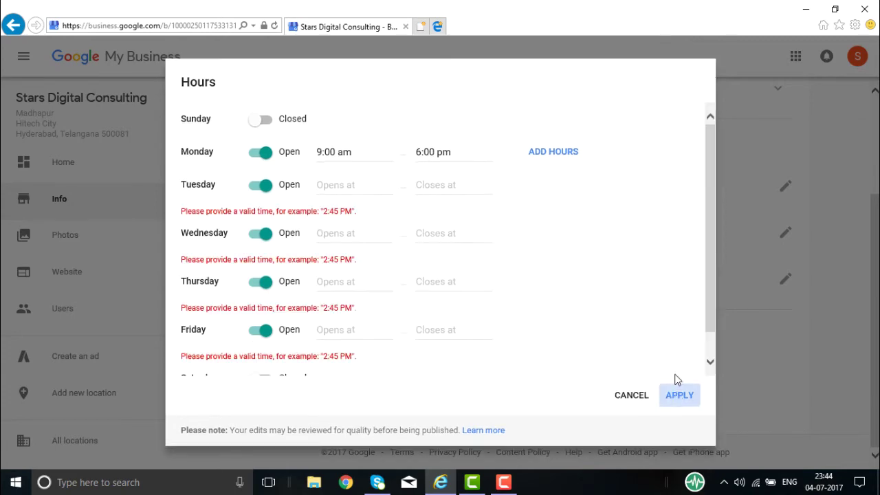
left_click(637, 392)
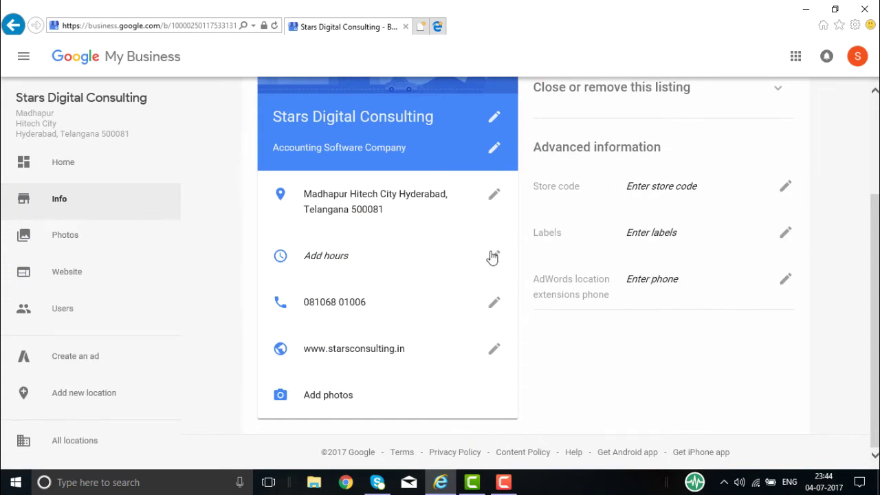
Browse the Photos page and the draft Website page, then return to Info via the main menu.
scroll(523, 239, "up", 3)
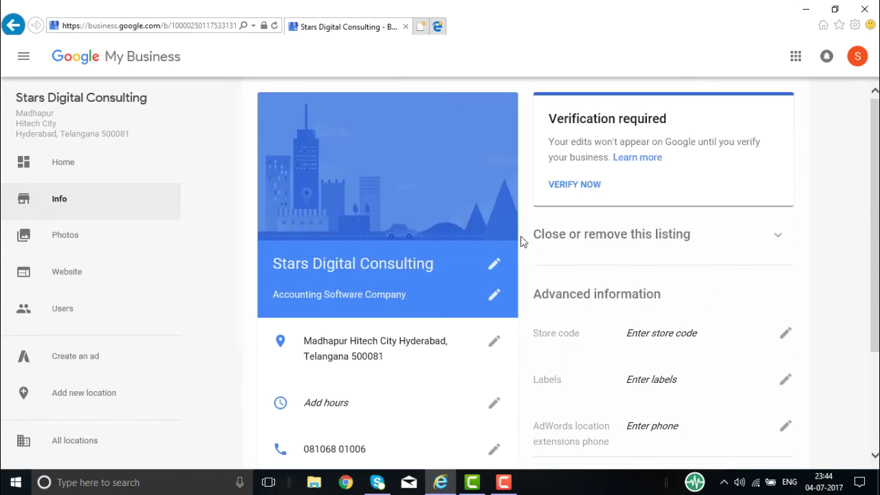
left_click(74, 234)
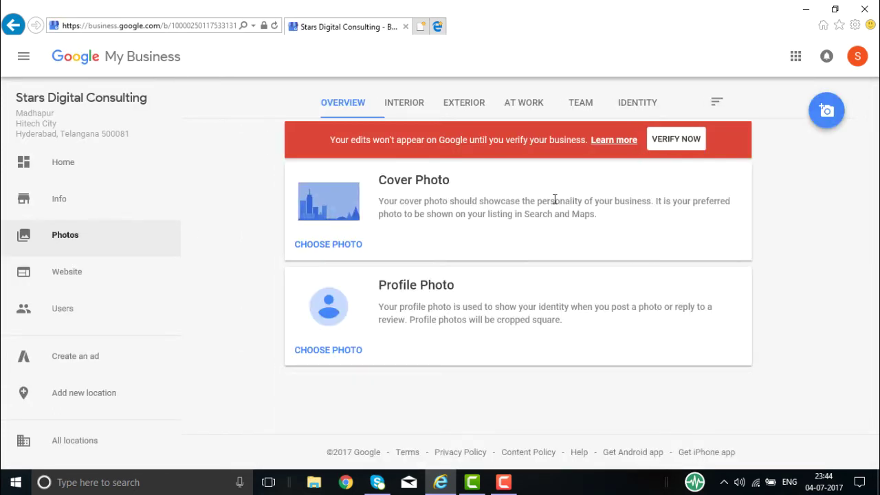
left_click(65, 272)
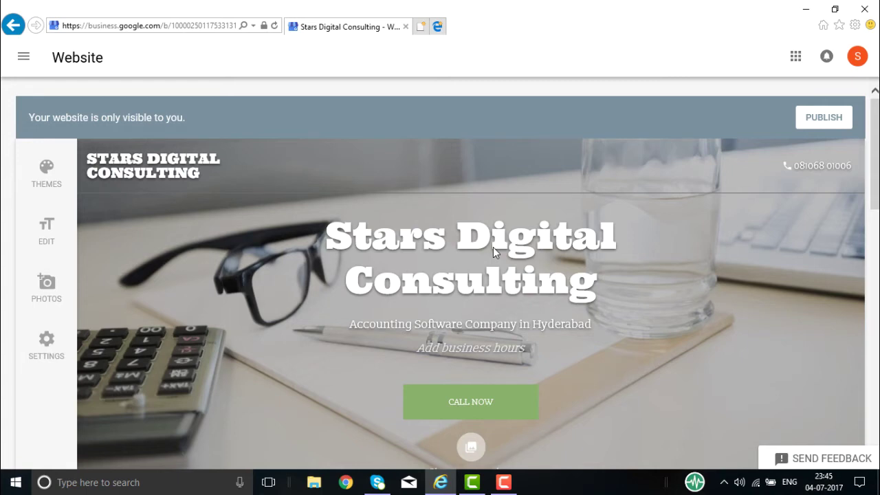
left_click(23, 57)
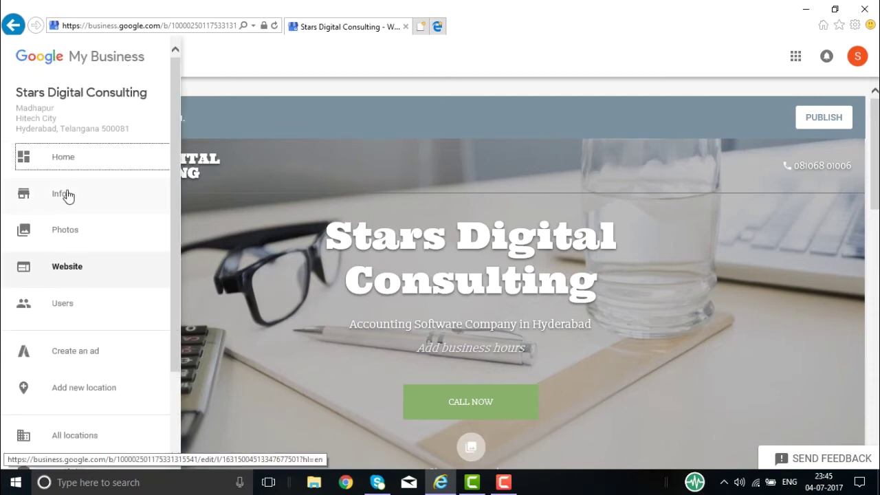
left_click(67, 193)
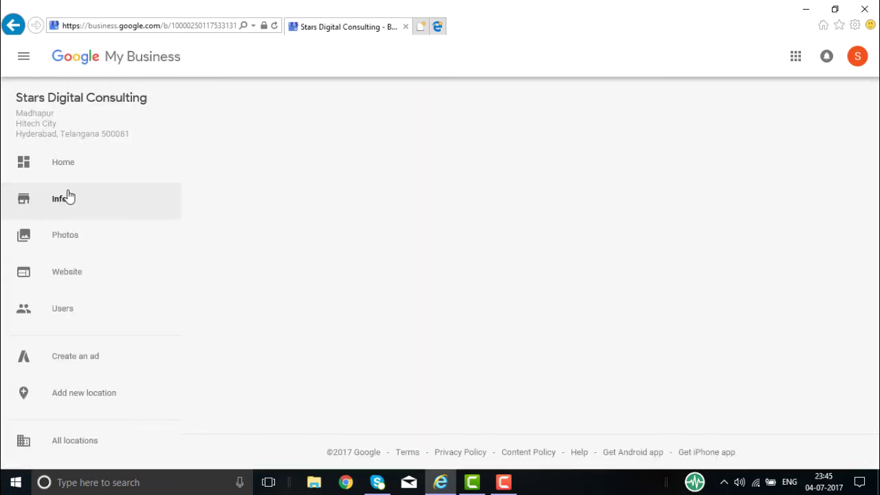